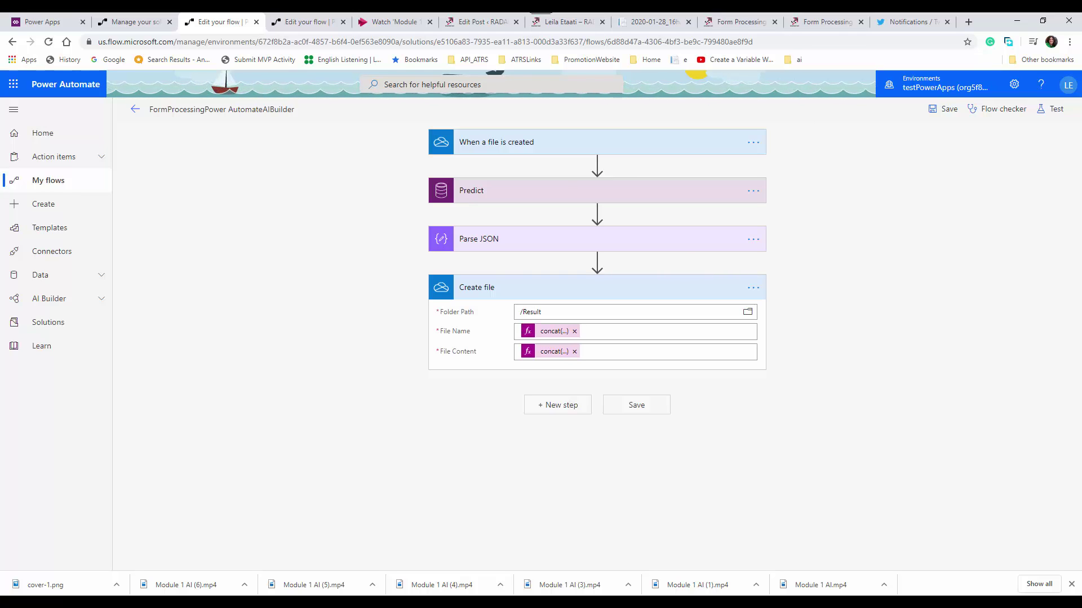
Step: Expand the trigger and Predict cards to show the /Scan folder and the FormProcessingCourse image/jpeg JSON payload
left_click(493, 146)
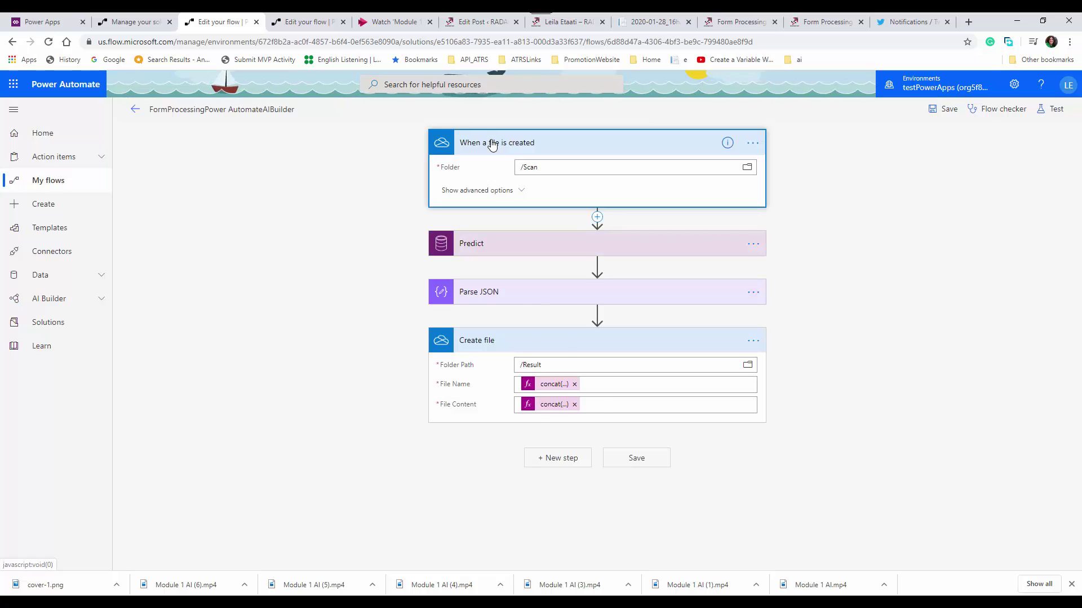
left_click(493, 145)
left_click(498, 190)
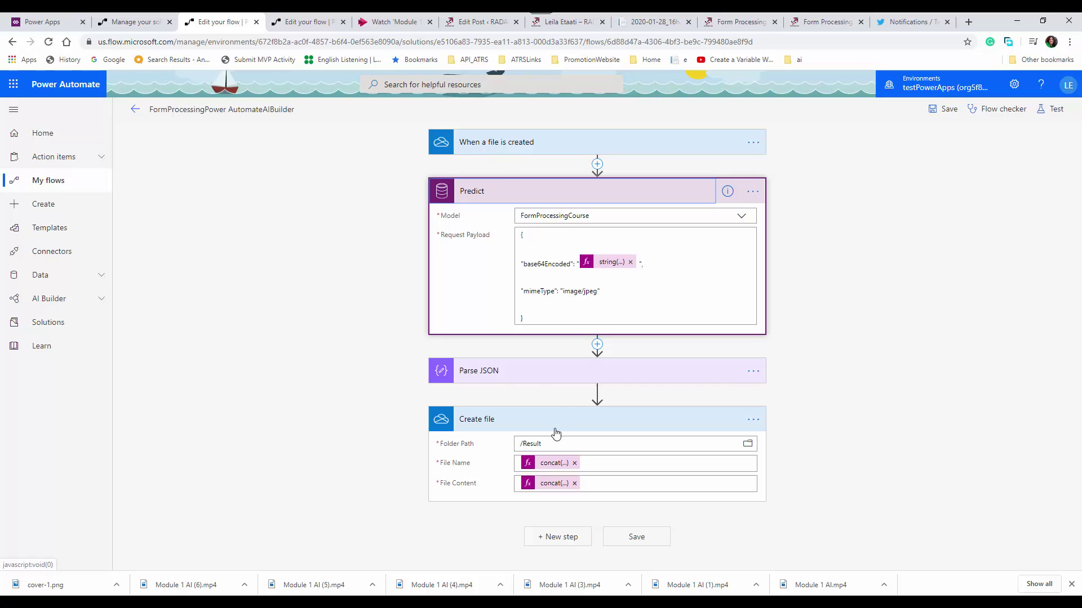
Step: Expand the Parse JSON step and scroll through its content and schema
left_click(536, 374)
scroll(591, 474, "down", 3)
scroll(775, 446, "down", 2)
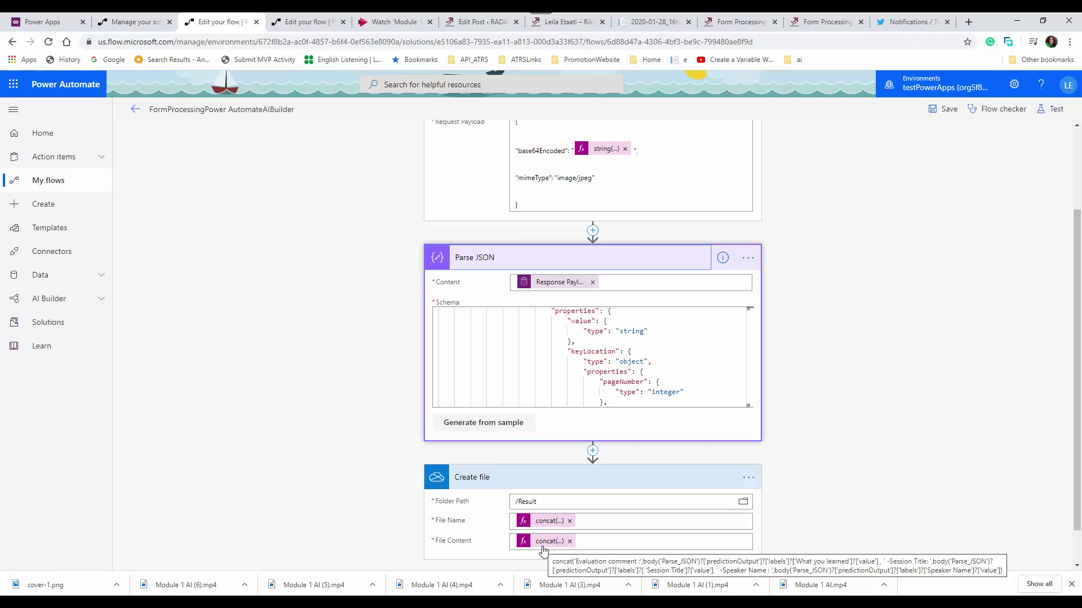
Step: Collapse the old flow's Predict, Parse JSON and Create file cards, then bring up the Form Processing Image flow
left_click(290, 22)
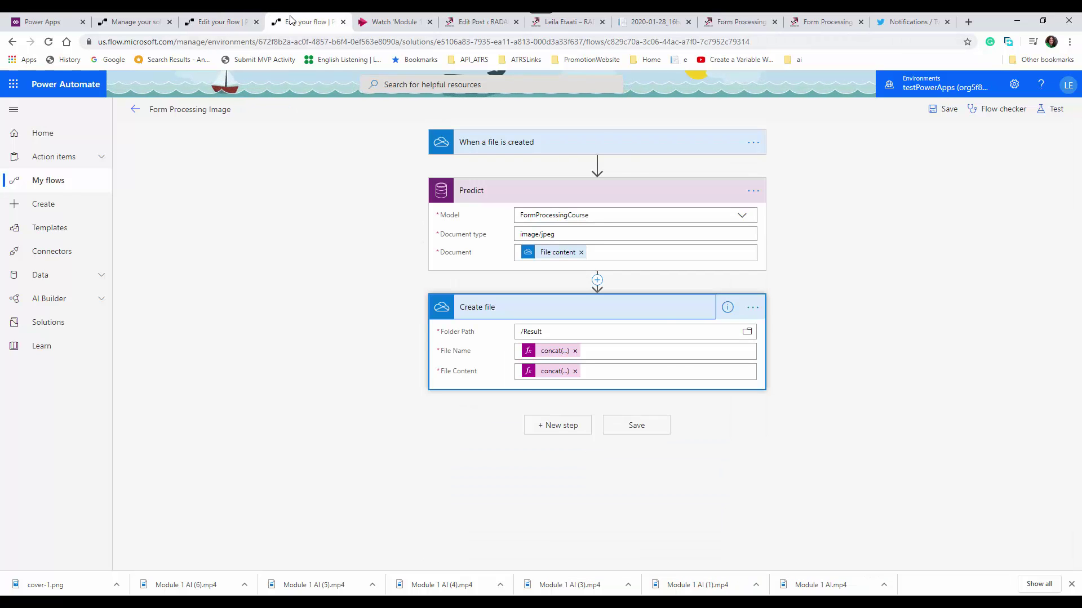
left_click(234, 22)
scroll(530, 353, "up", 5)
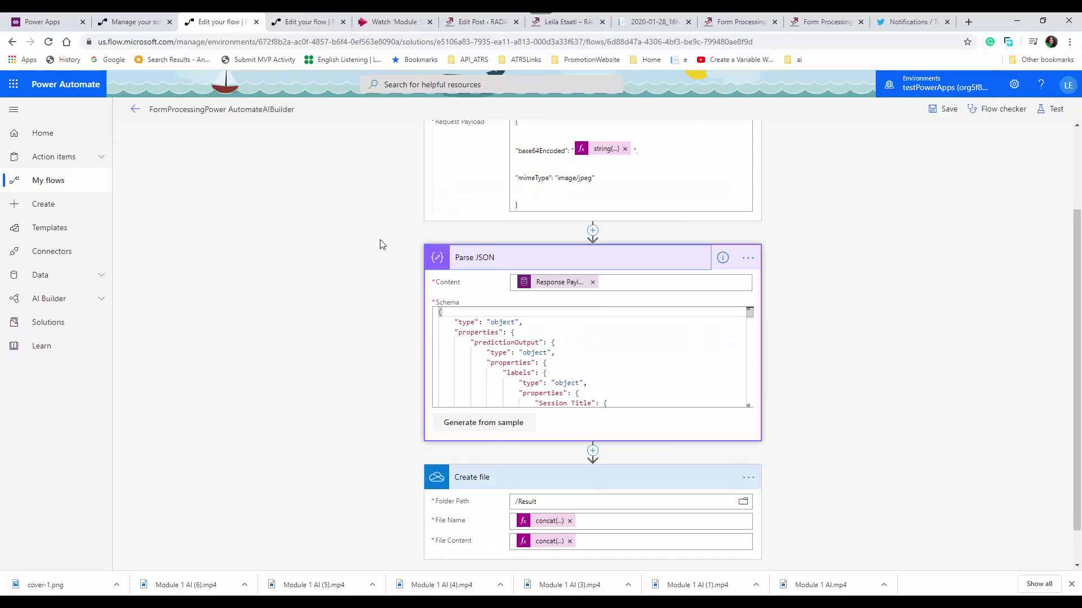
scroll(380, 242, "up", 2)
left_click(465, 194)
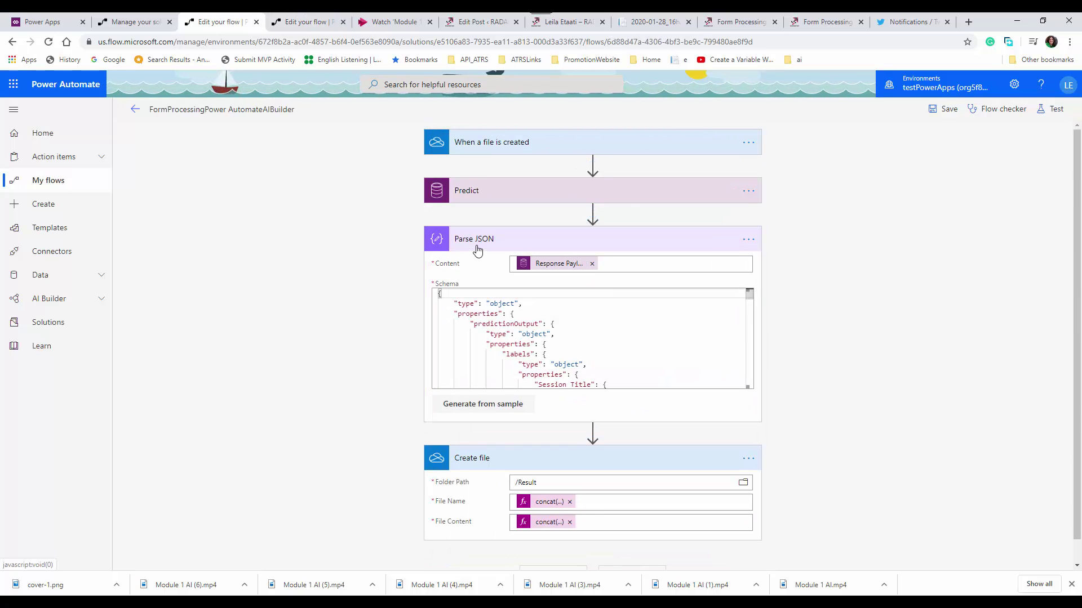
left_click(546, 241)
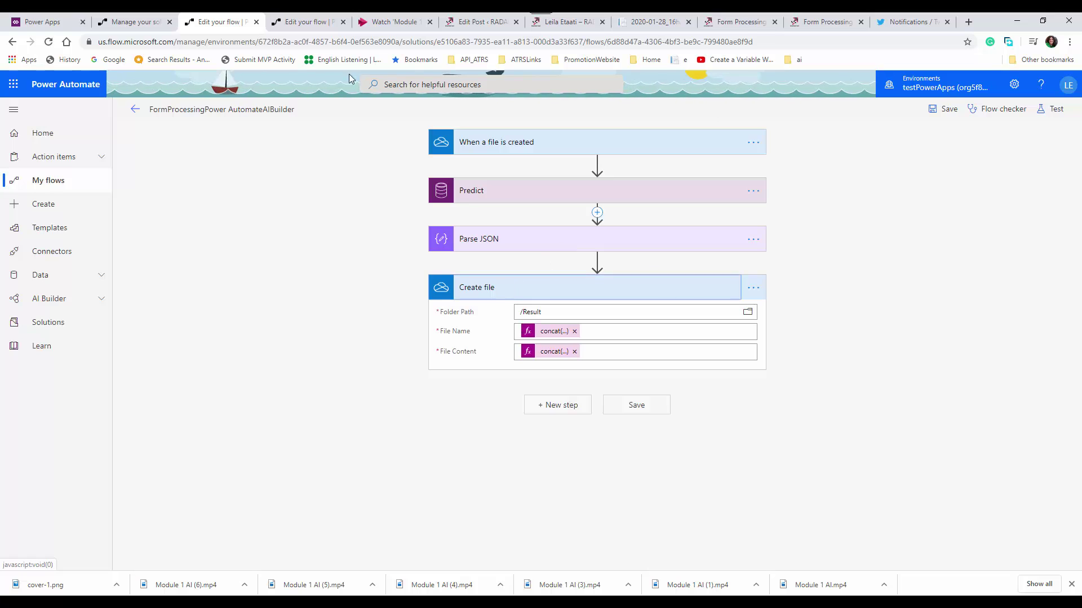
left_click(507, 287)
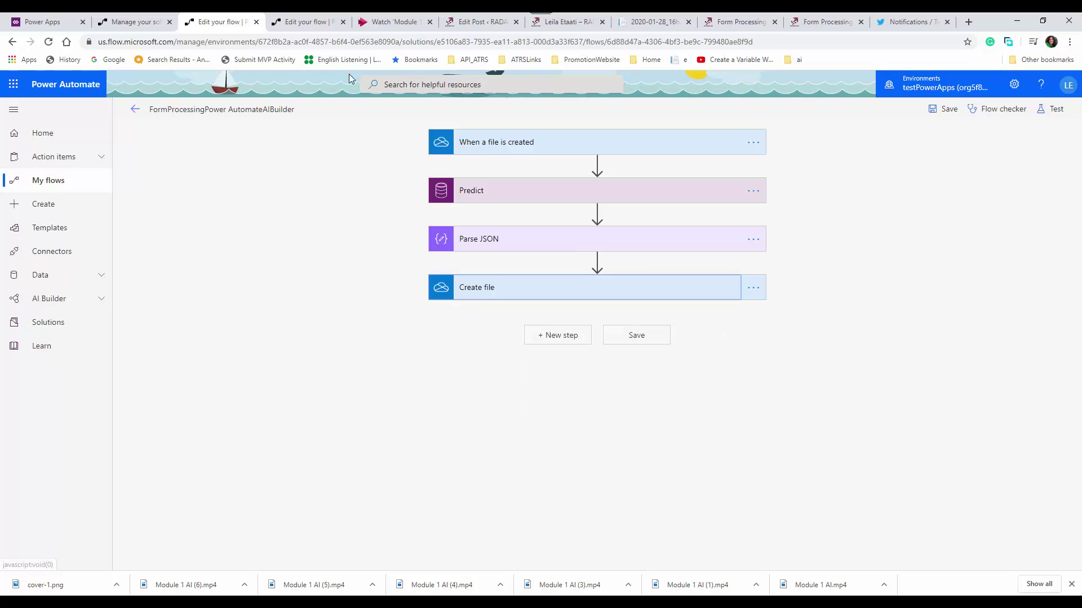
left_click(301, 23)
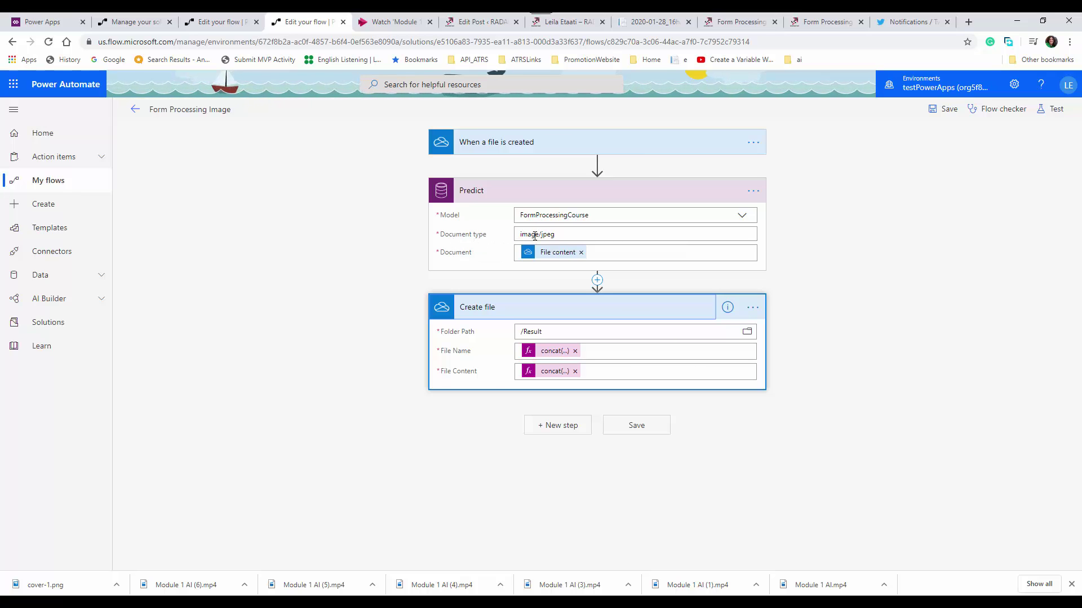
Step: Set up a Form Processing Image flow test reusing data from the earlier Test Succeeded run
left_click(1053, 109)
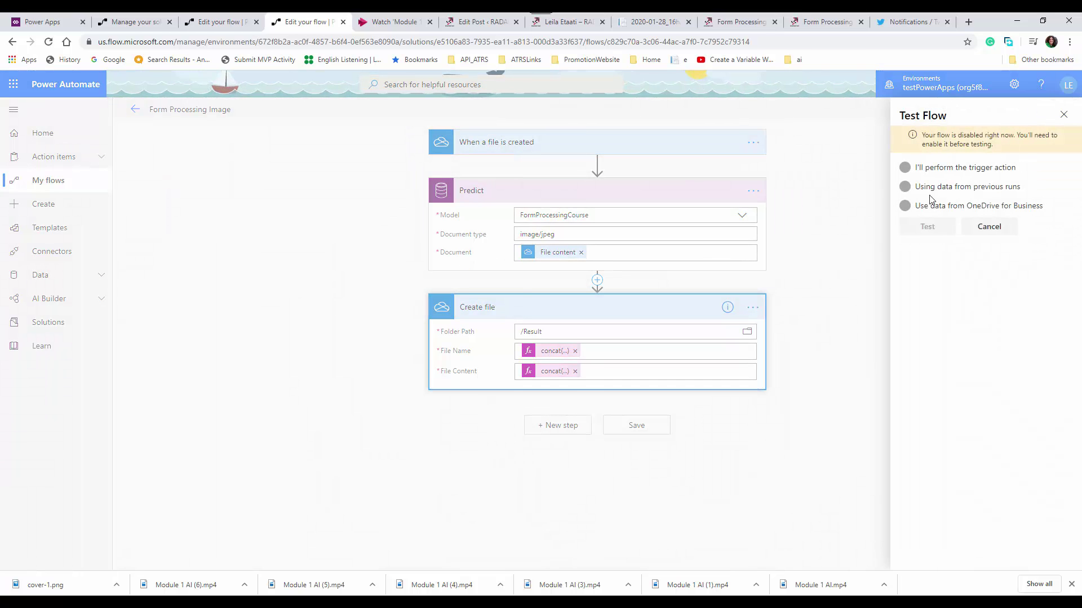
left_click(1062, 115)
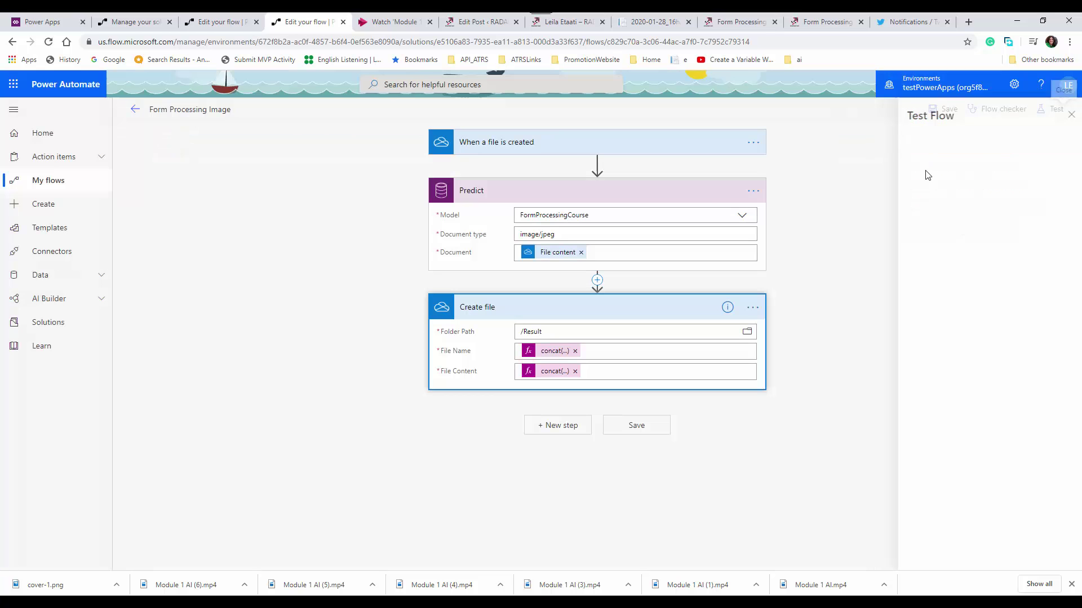
left_click(134, 113)
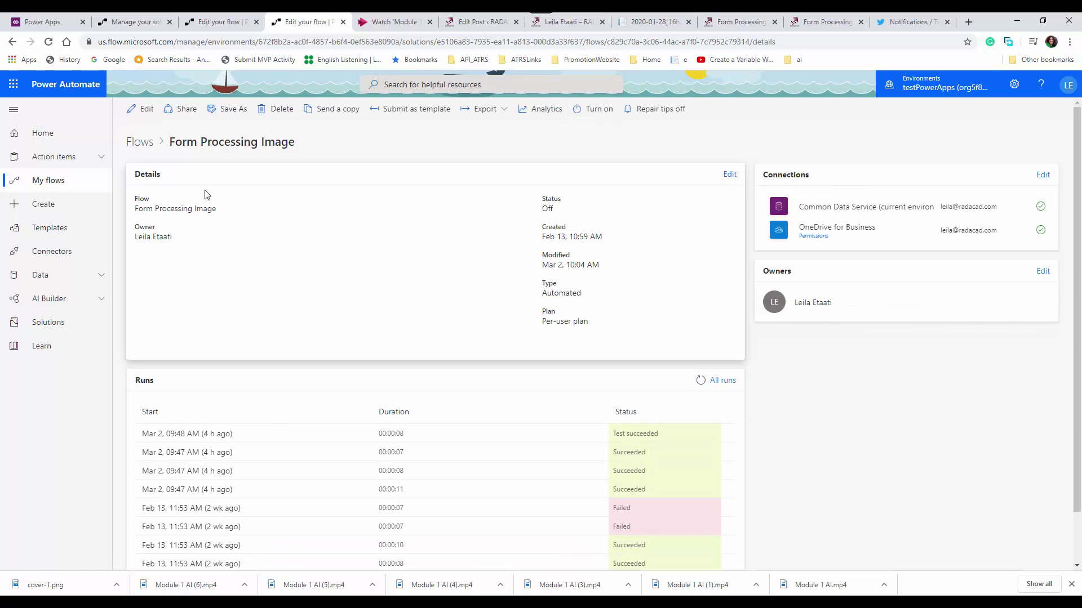
left_click(143, 115)
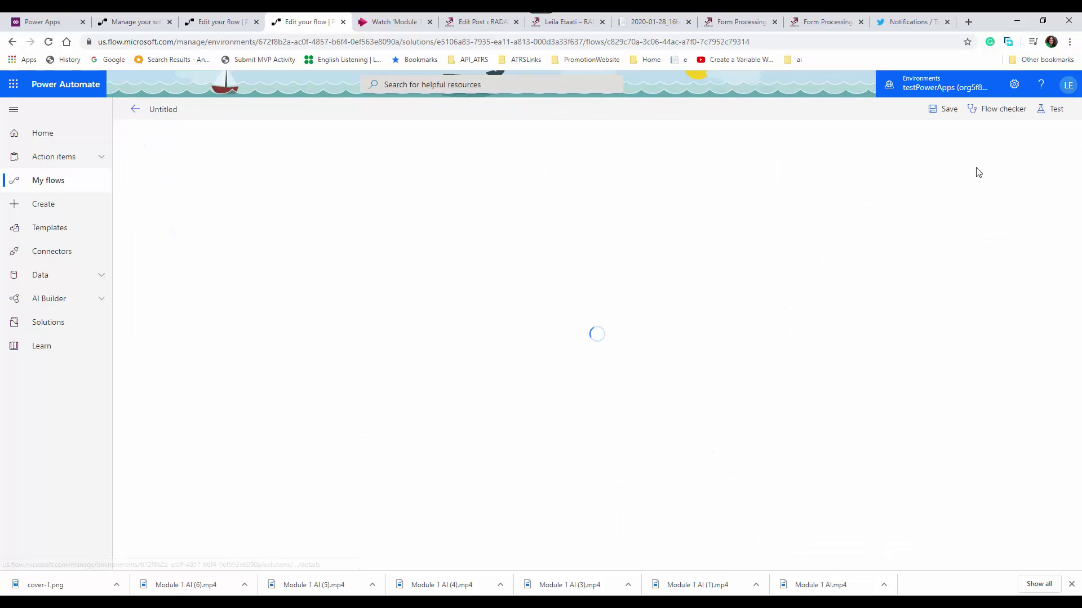
left_click(1062, 115)
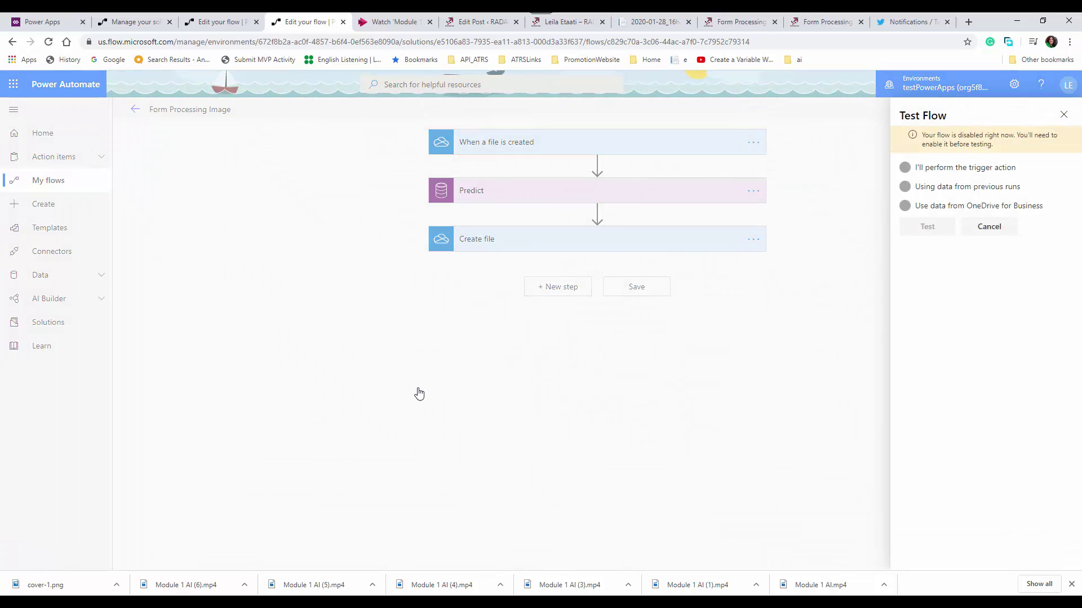
left_click(904, 156)
left_click(909, 186)
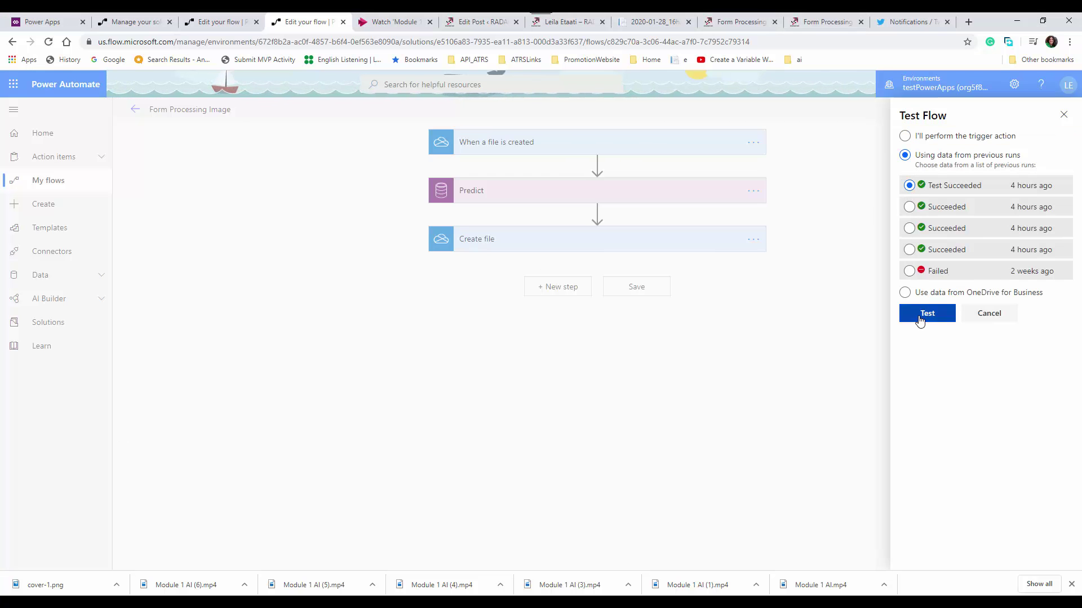
Step: Run the test and scroll Predict's outputs down to boundingBox, polygon, valueLocation and value fields
left_click(927, 313)
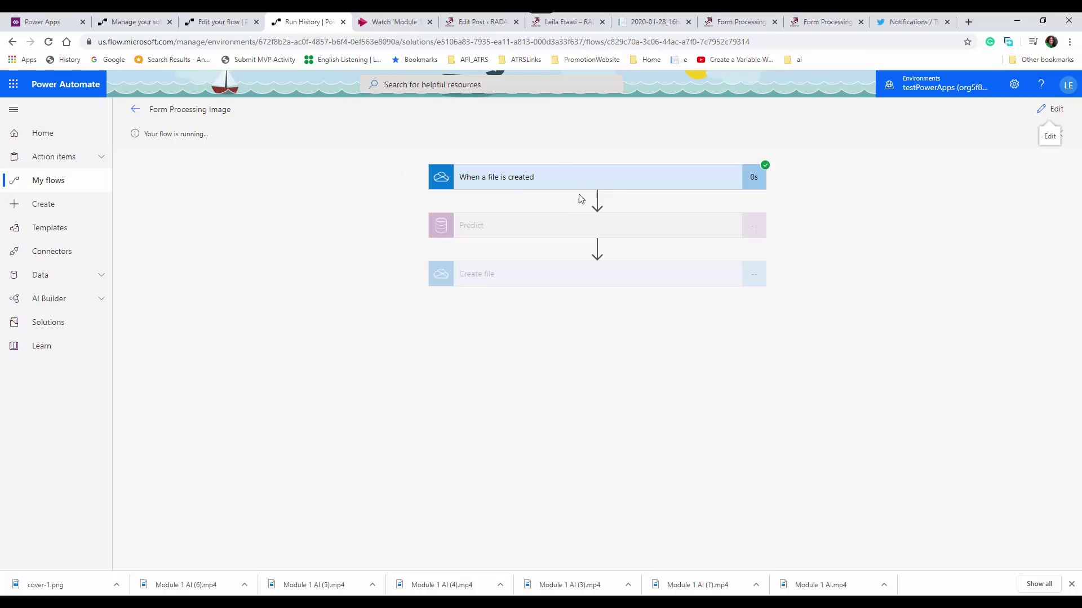
left_click(504, 237)
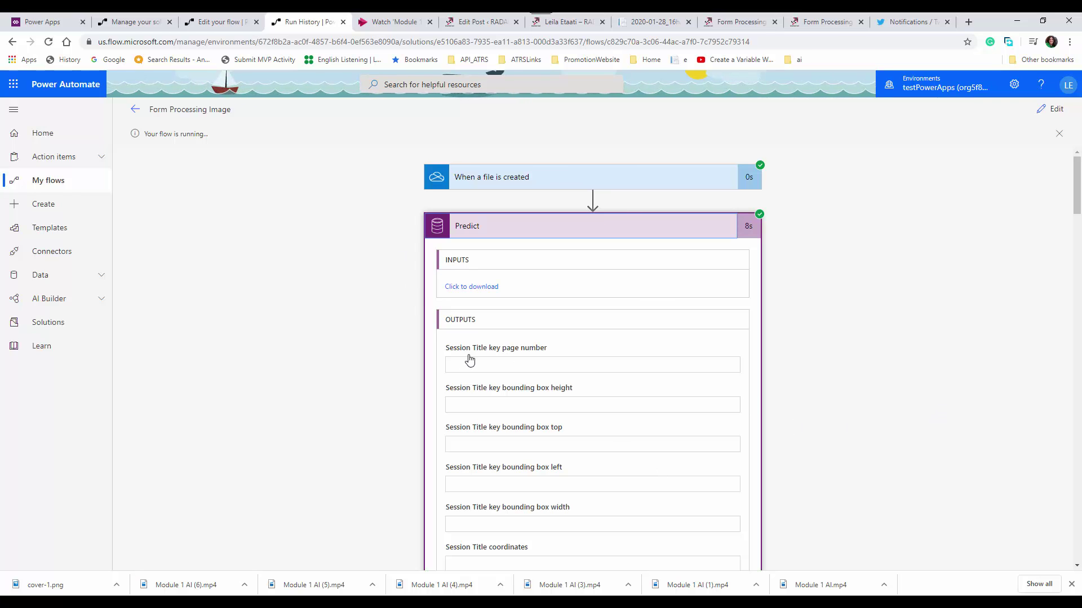
scroll(488, 375, "down", 2)
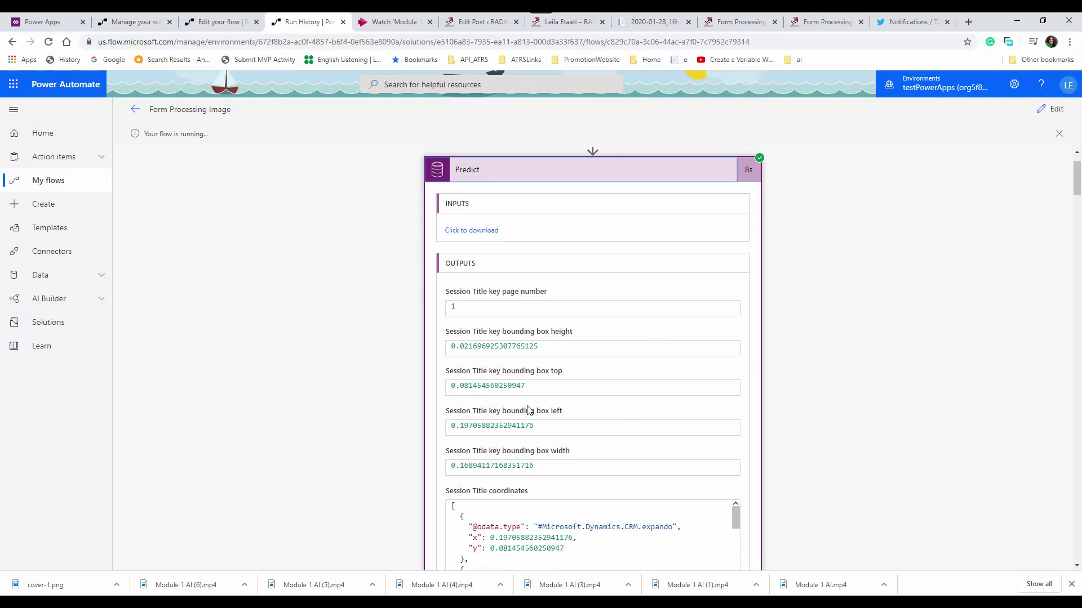
scroll(524, 361, "down", 2)
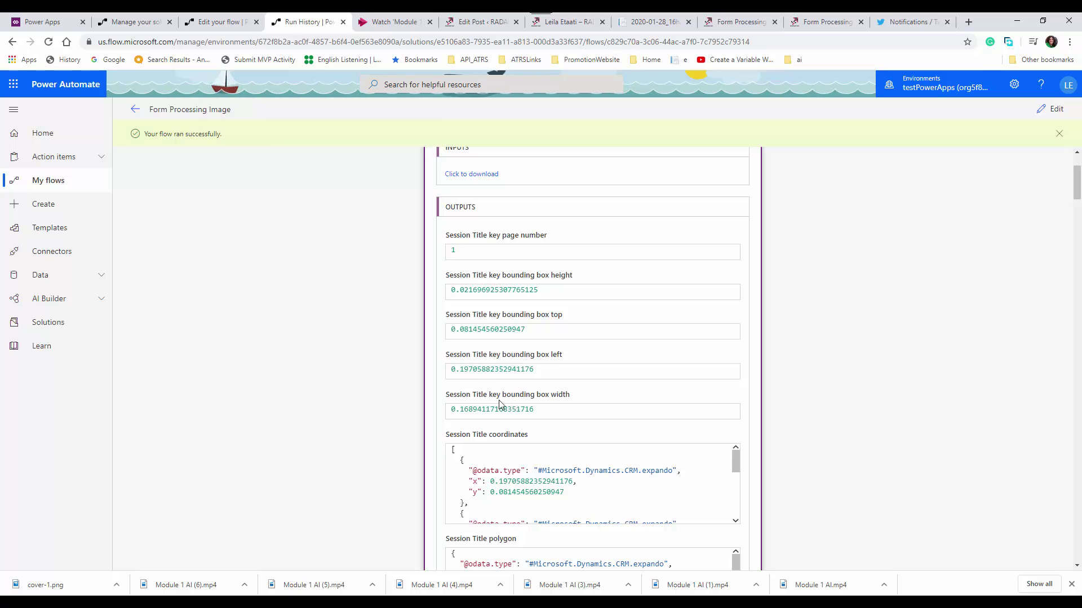
scroll(899, 403, "down", 4)
scroll(900, 404, "down", 15)
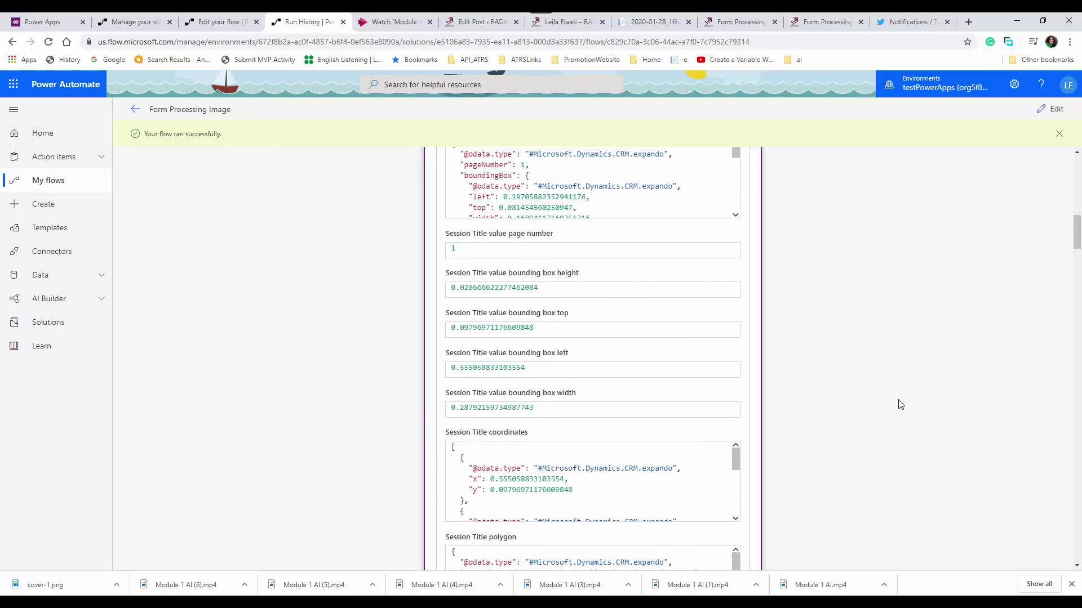
scroll(900, 405, "down", 6)
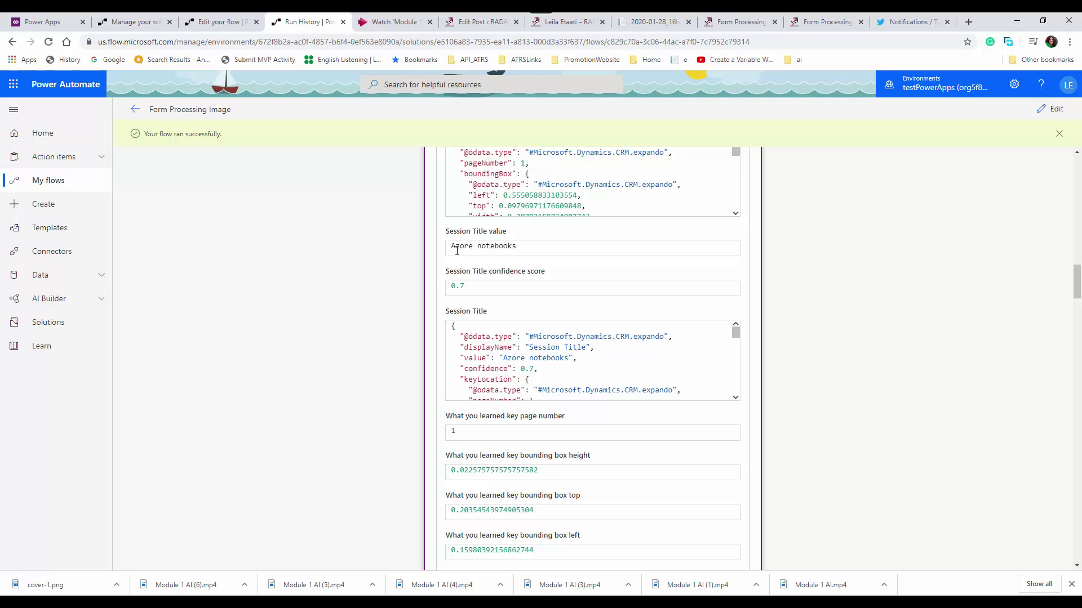
scroll(889, 427, "down", 15)
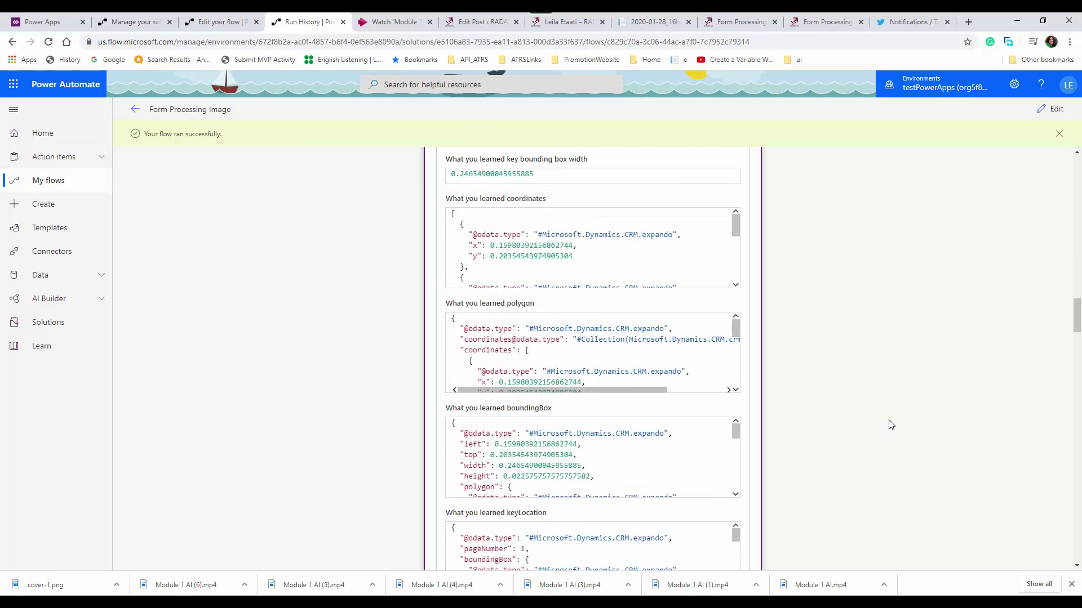
scroll(889, 424, "down", 2)
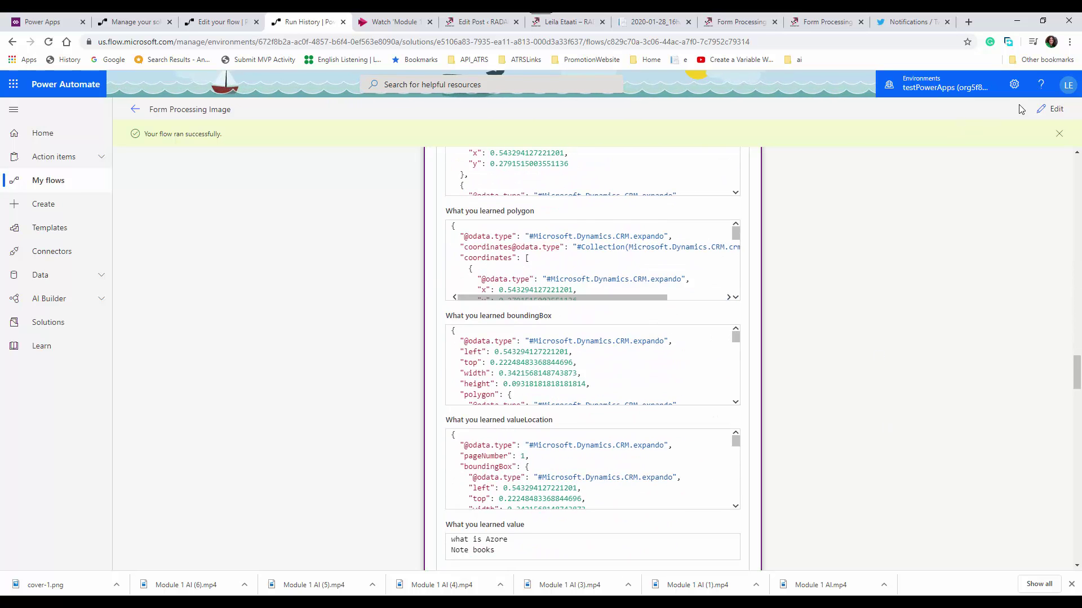
Step: Reopen the flow for editing and begin a concat( expression in Create file's content
left_click(1052, 109)
left_click(541, 243)
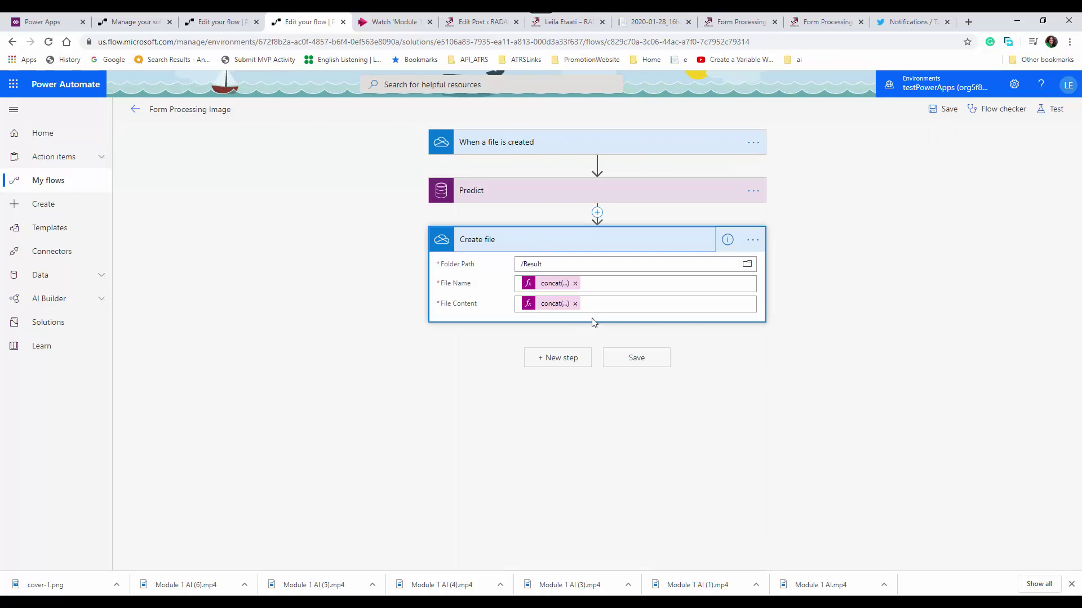
left_click(611, 300)
left_click(877, 240)
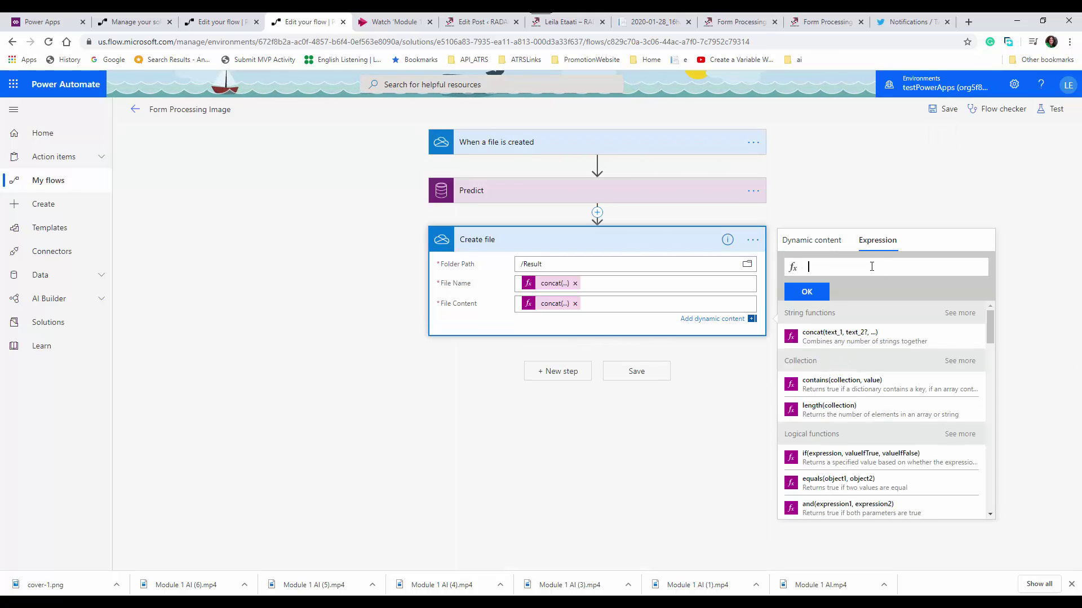
type("concat")
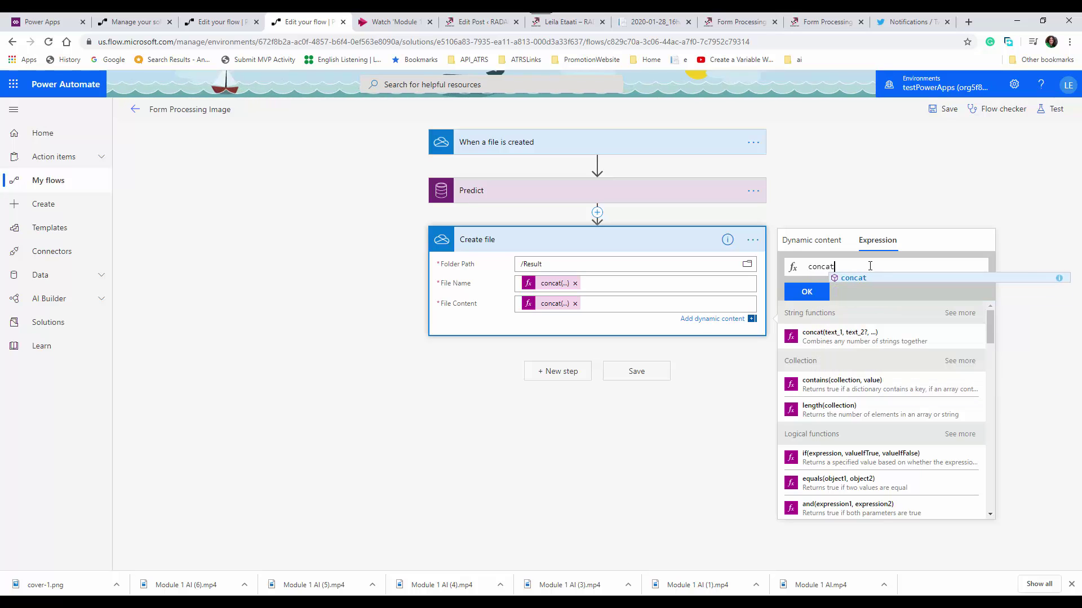
left_click(866, 281)
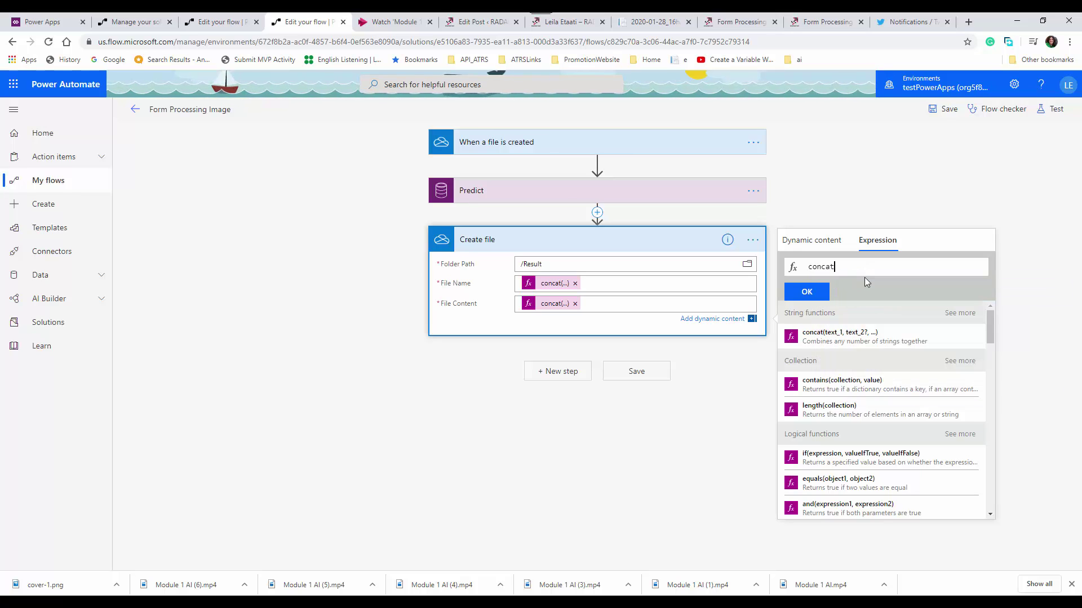
type("(")
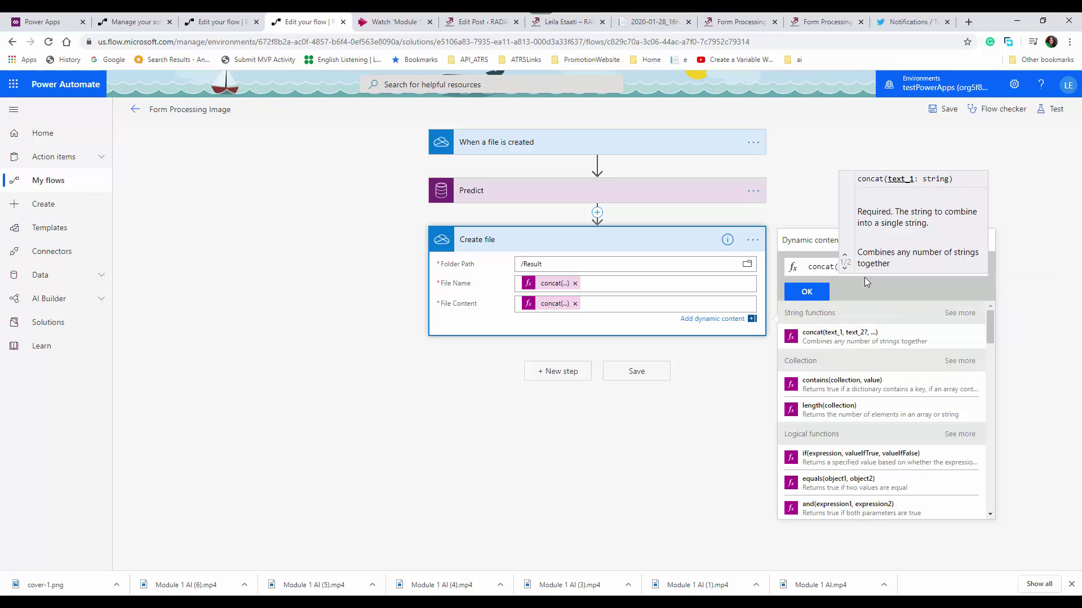
Step: List the Predict step's separate Session Title outputs in Dynamic content
left_click(827, 248)
scroll(831, 438, "down", 3)
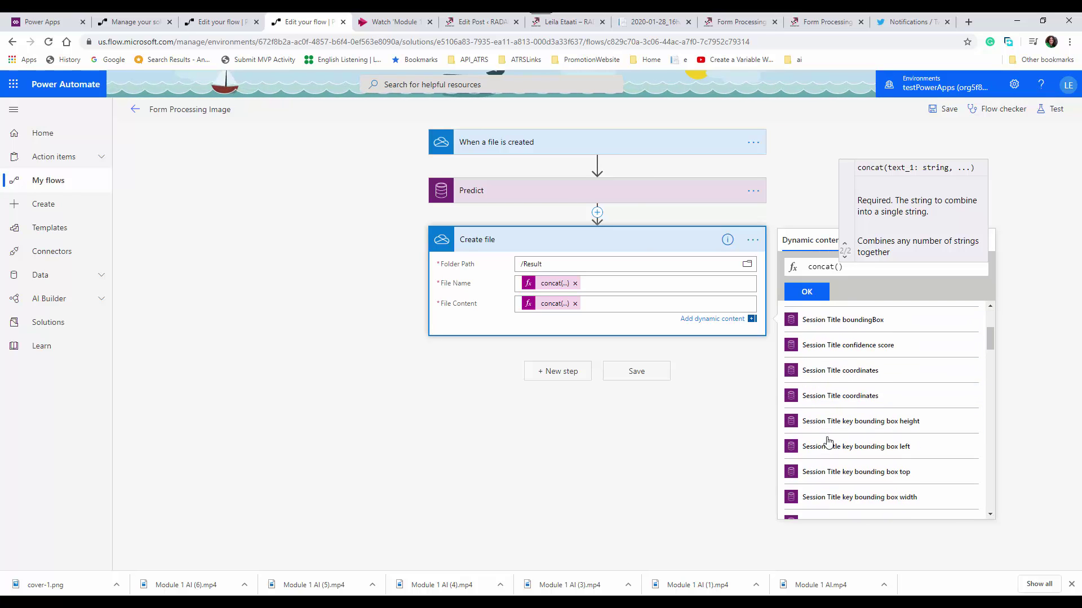
scroll(865, 477, "down", 3)
scroll(864, 476, "up", 3)
scroll(864, 476, "down", 2)
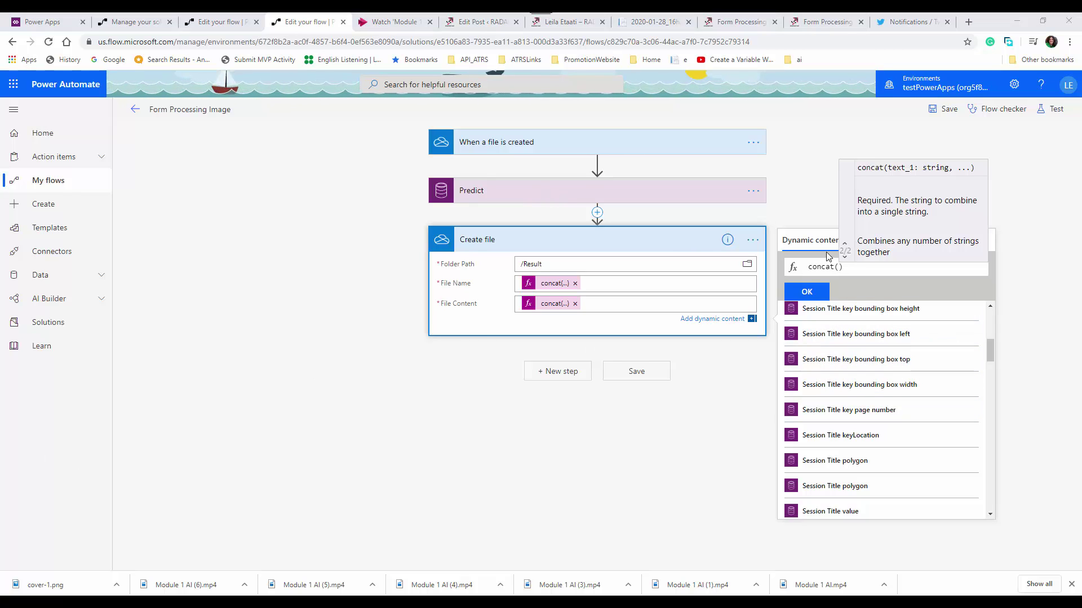
Step: Test-run the older AIBuilder flow using OneDrive for Business data
left_click(220, 23)
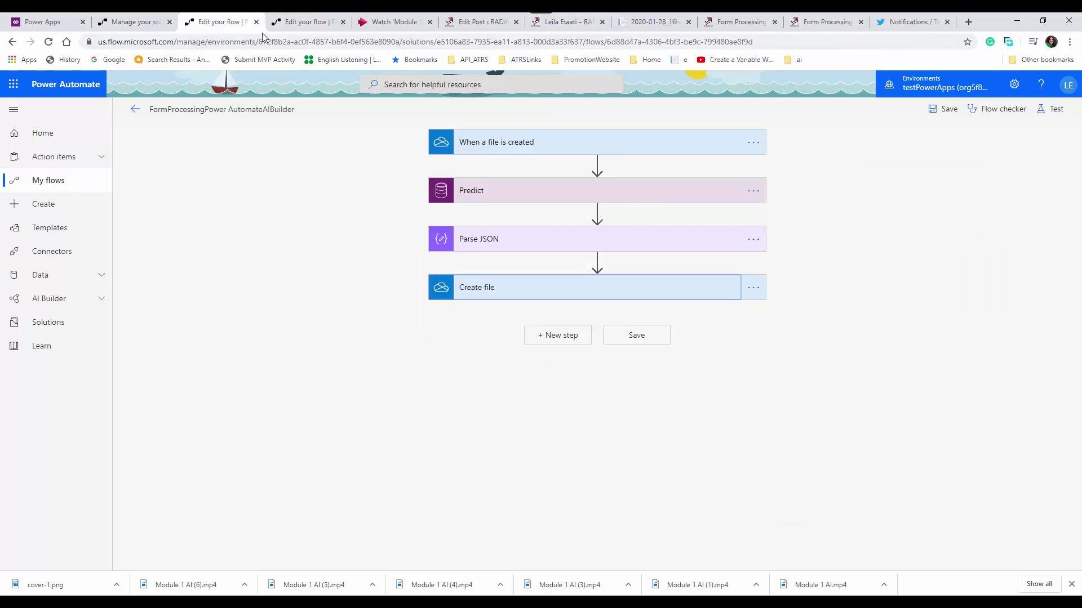
left_click(1052, 108)
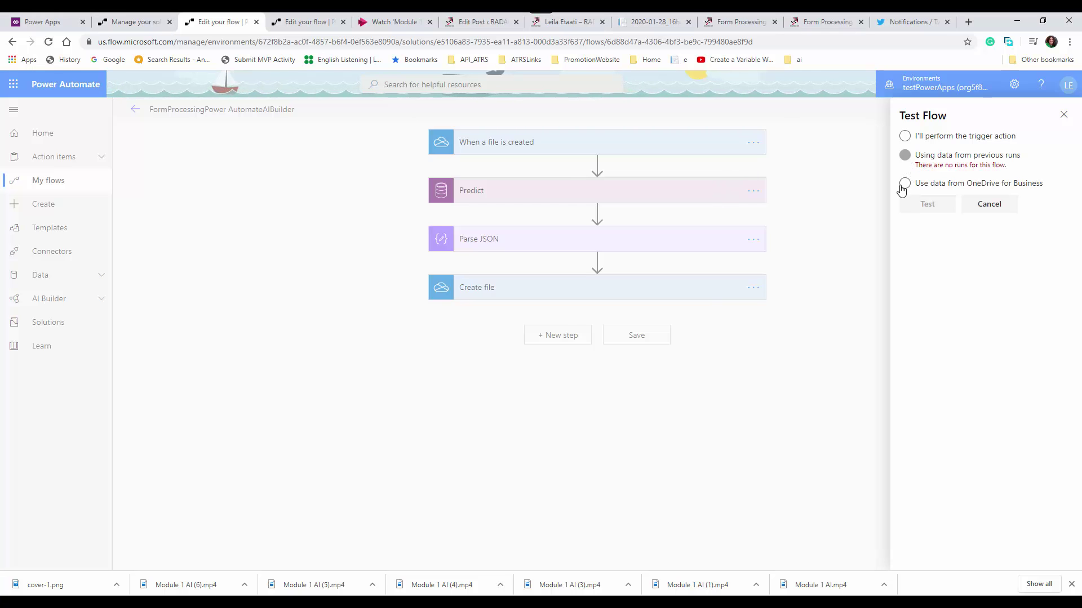
left_click(904, 184)
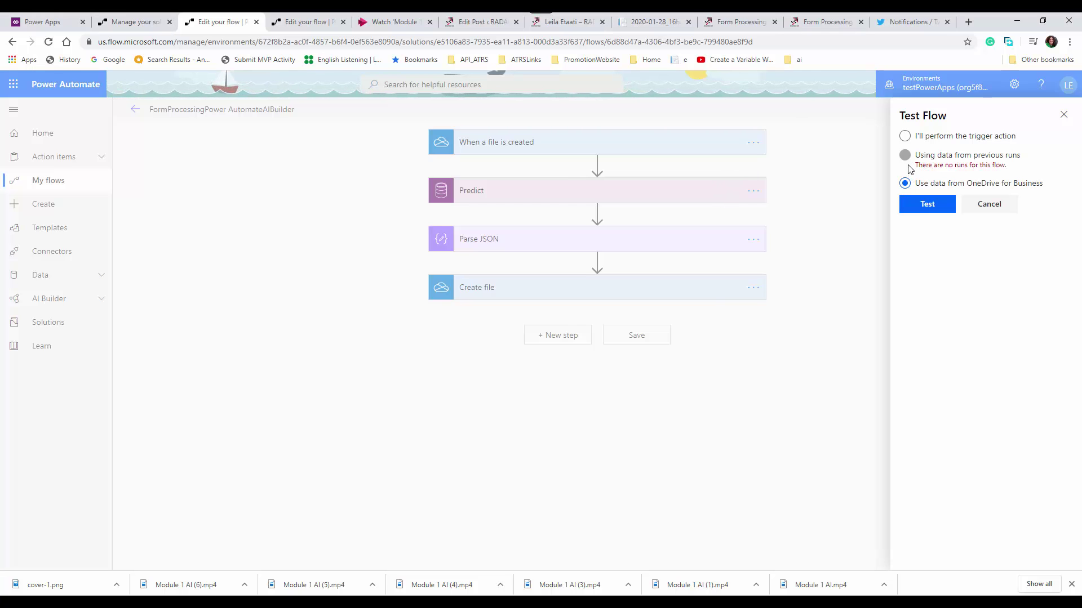
left_click(916, 205)
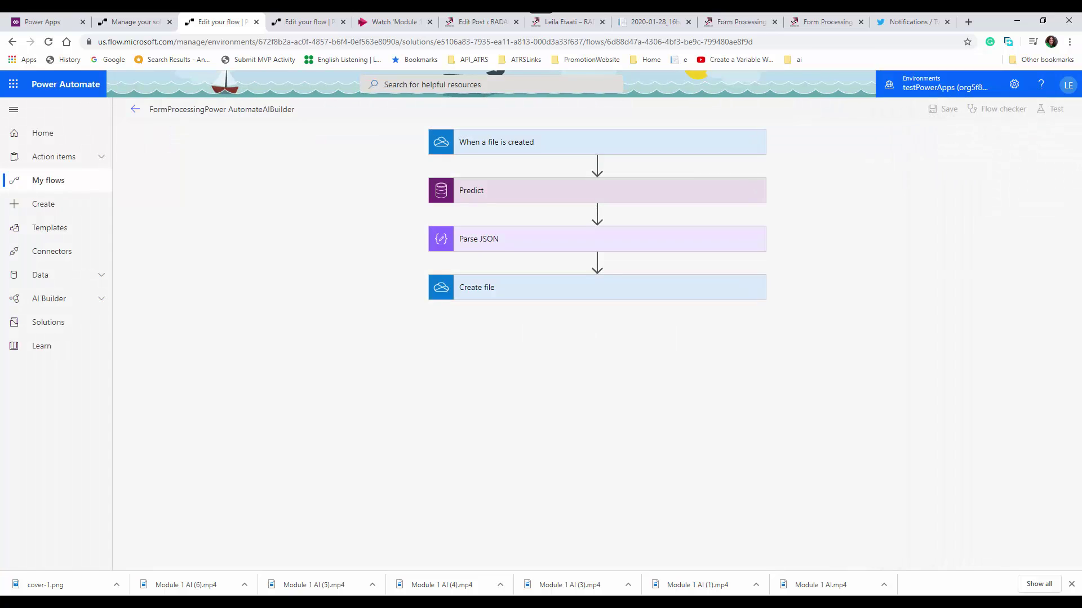
Step: Inspect the run's Predict response payload, Parse JSON and Create file results, then return to editing
left_click(486, 226)
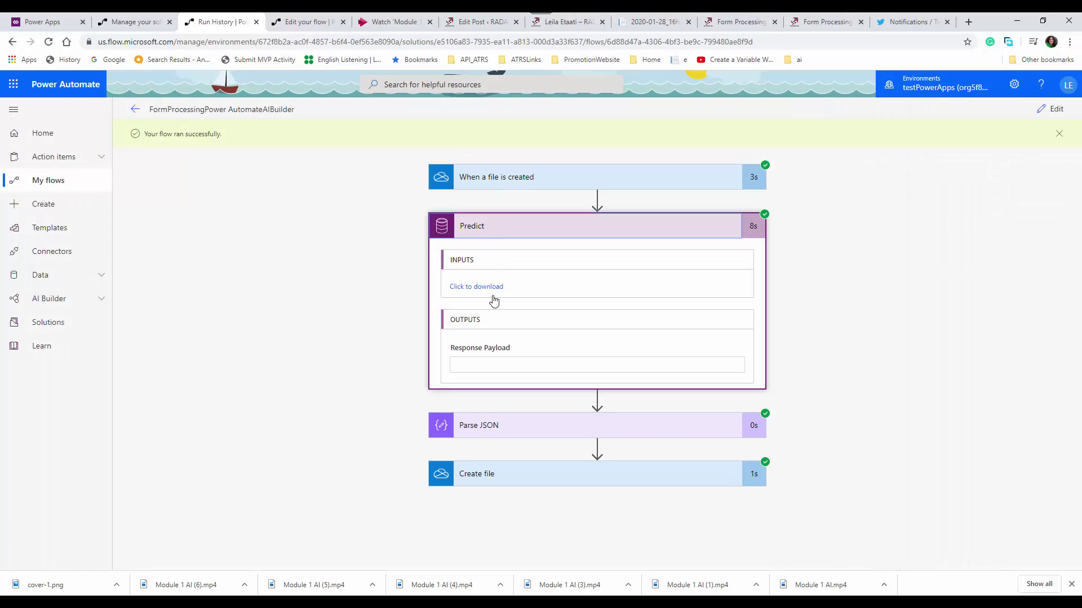
left_click(527, 364)
key("ctrl+a")
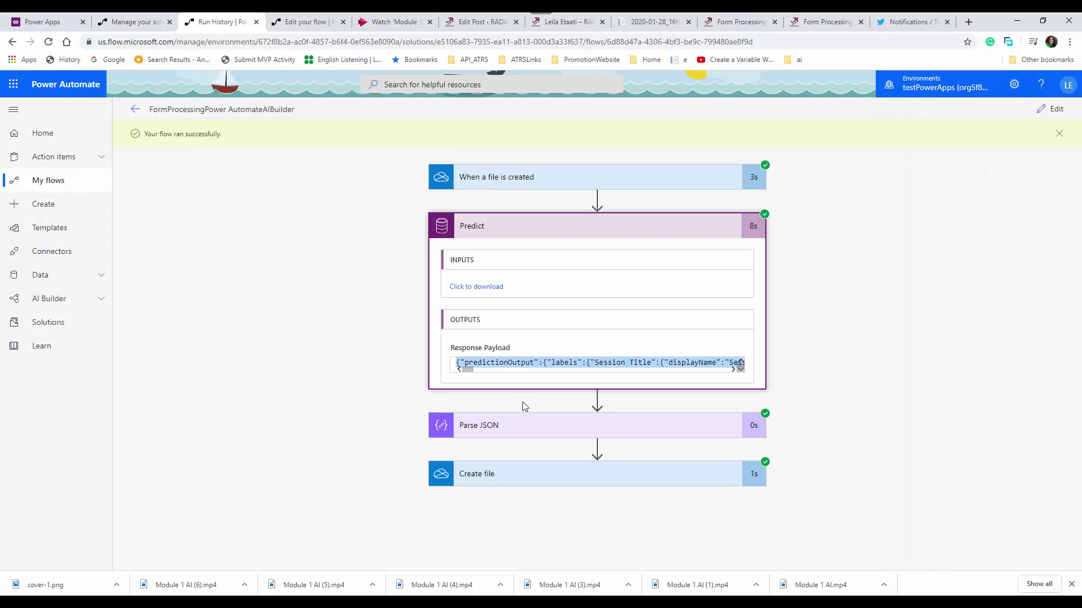
left_click(522, 428)
scroll(857, 468, "down", 5)
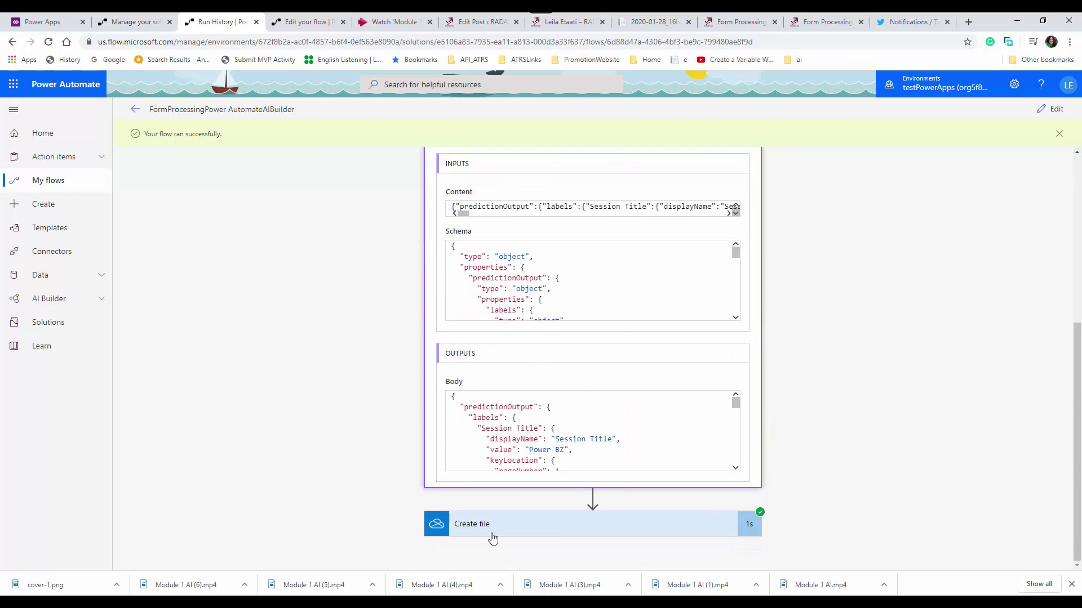
left_click(659, 522)
scroll(667, 466, "down", 4)
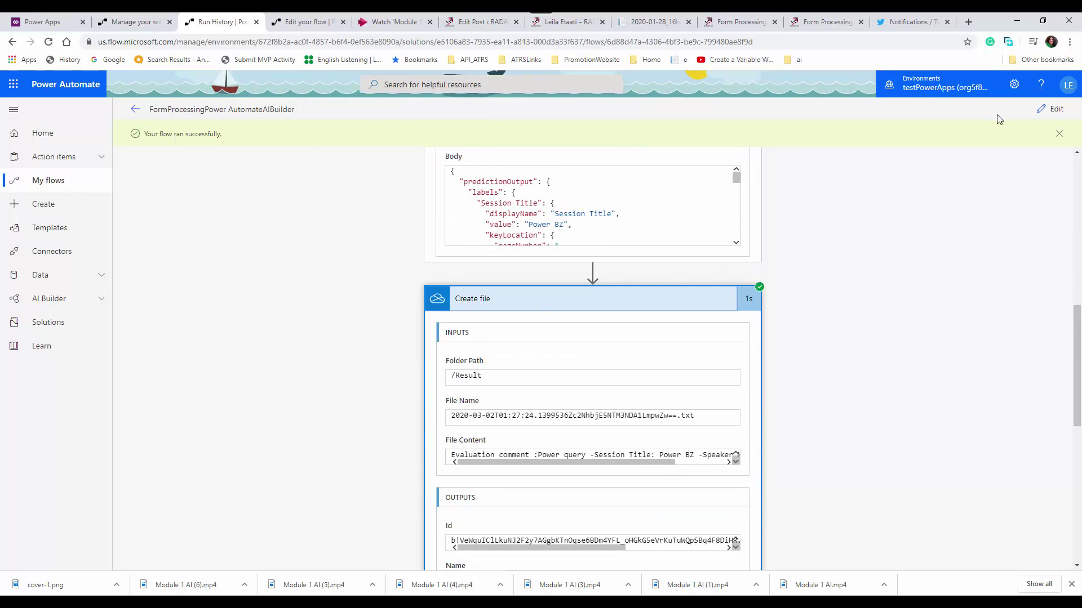
left_click(1050, 109)
left_click(550, 287)
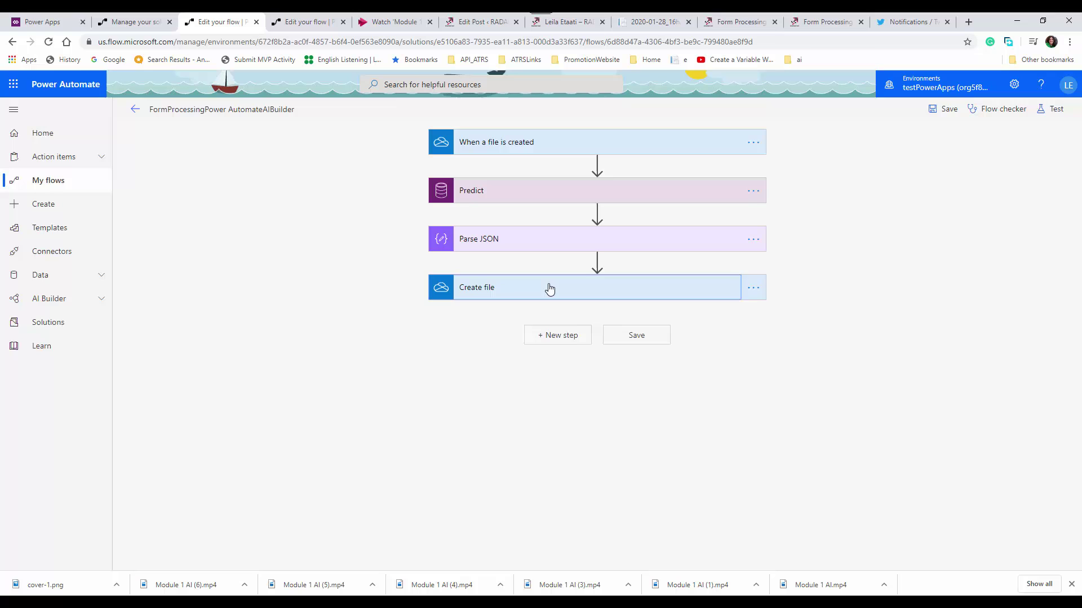
Step: Show the old flow's Parse JSON schema, then the new flow's Predict settings (FormProcessingCourse, image/jpeg)
left_click(530, 248)
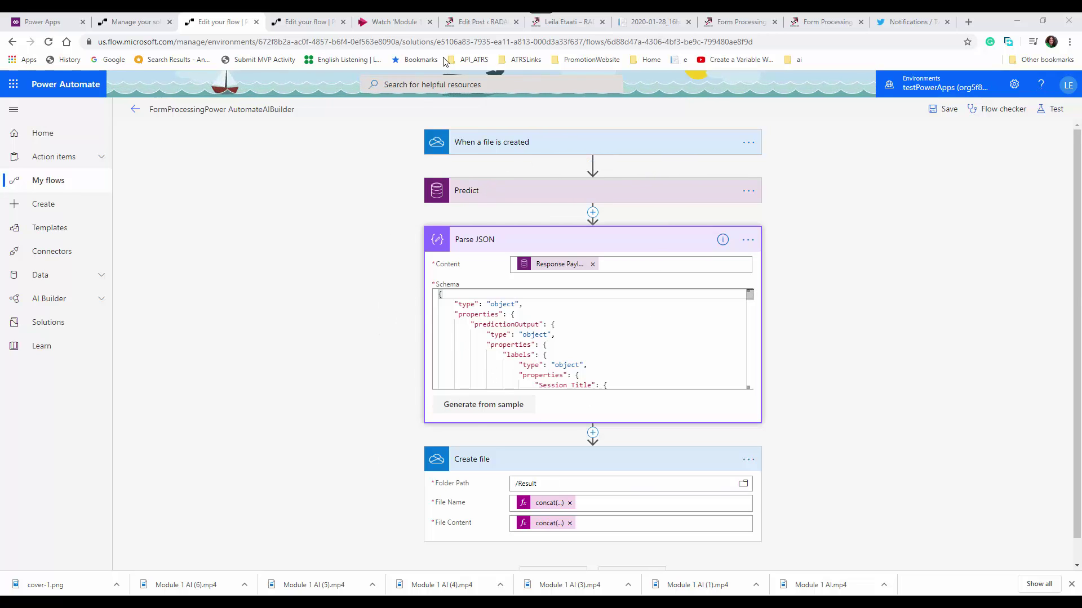
key("ctrl+Tab")
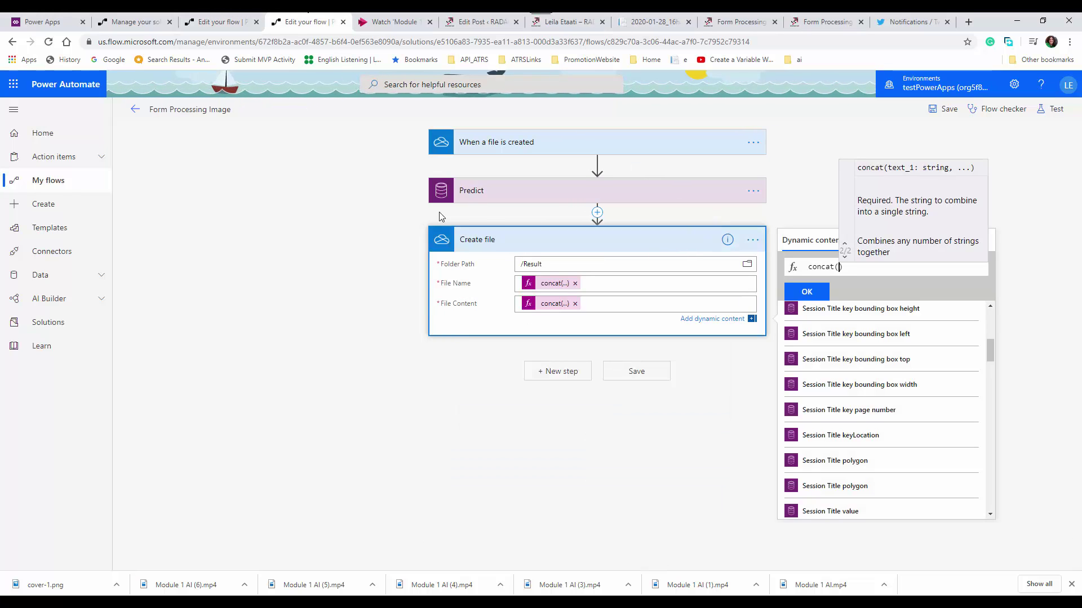
left_click(472, 200)
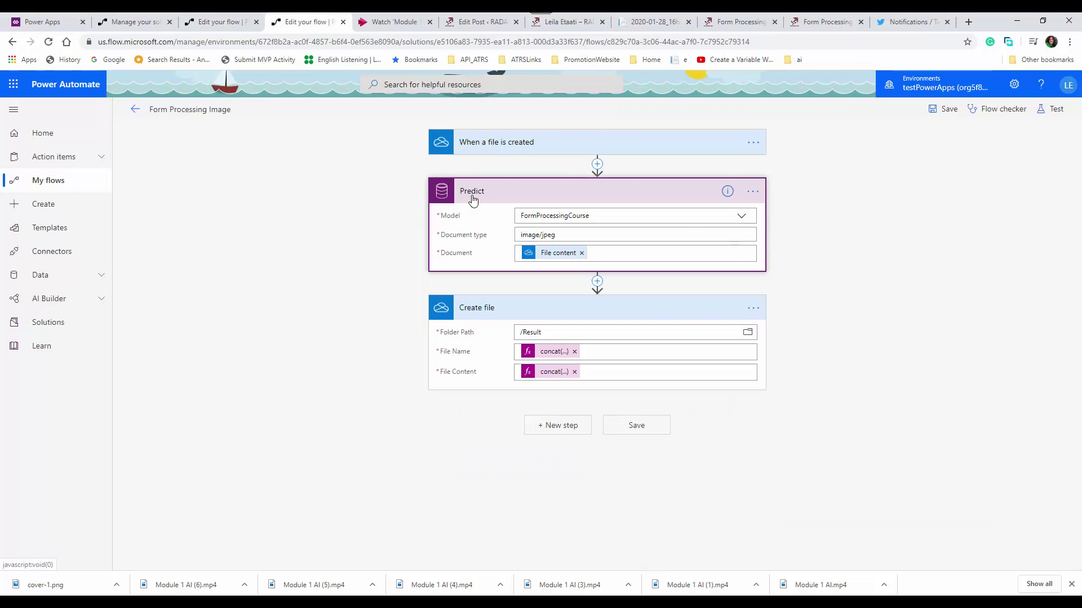